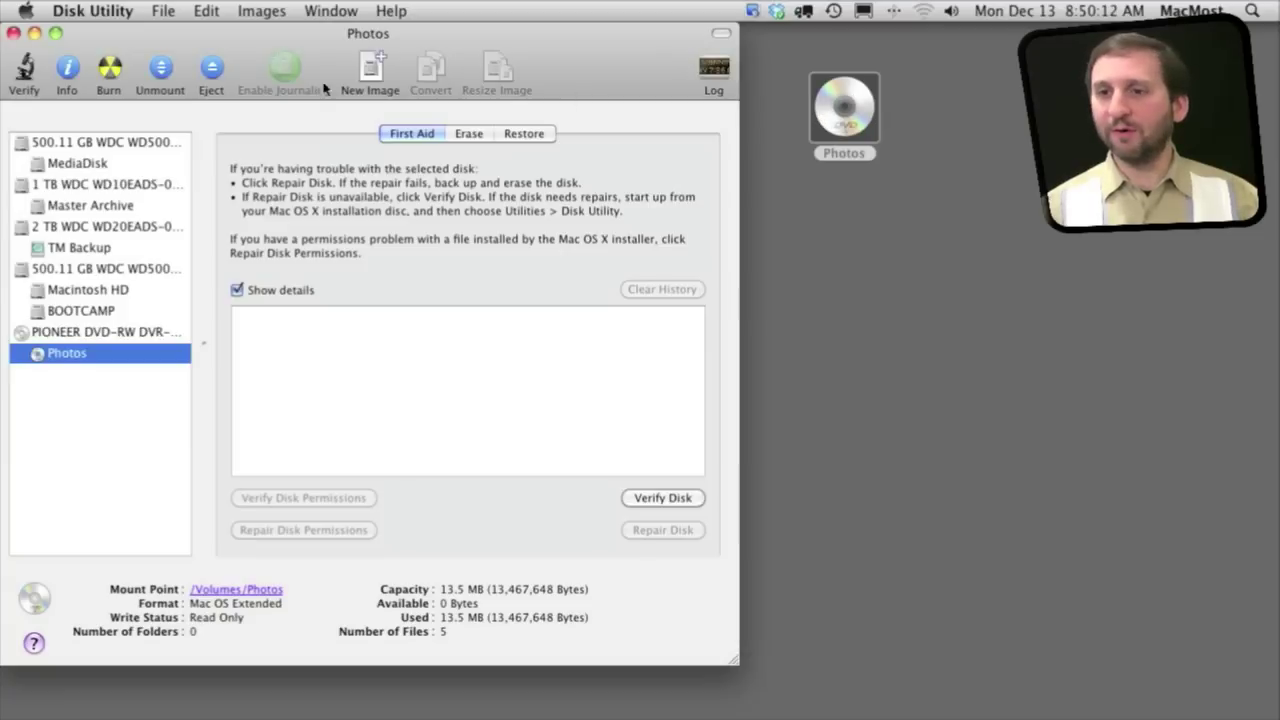
- Create a compressed, unencrypted disk image from the Photos disc and save it as Photos.dmg on the Desktop
click(165, 12)
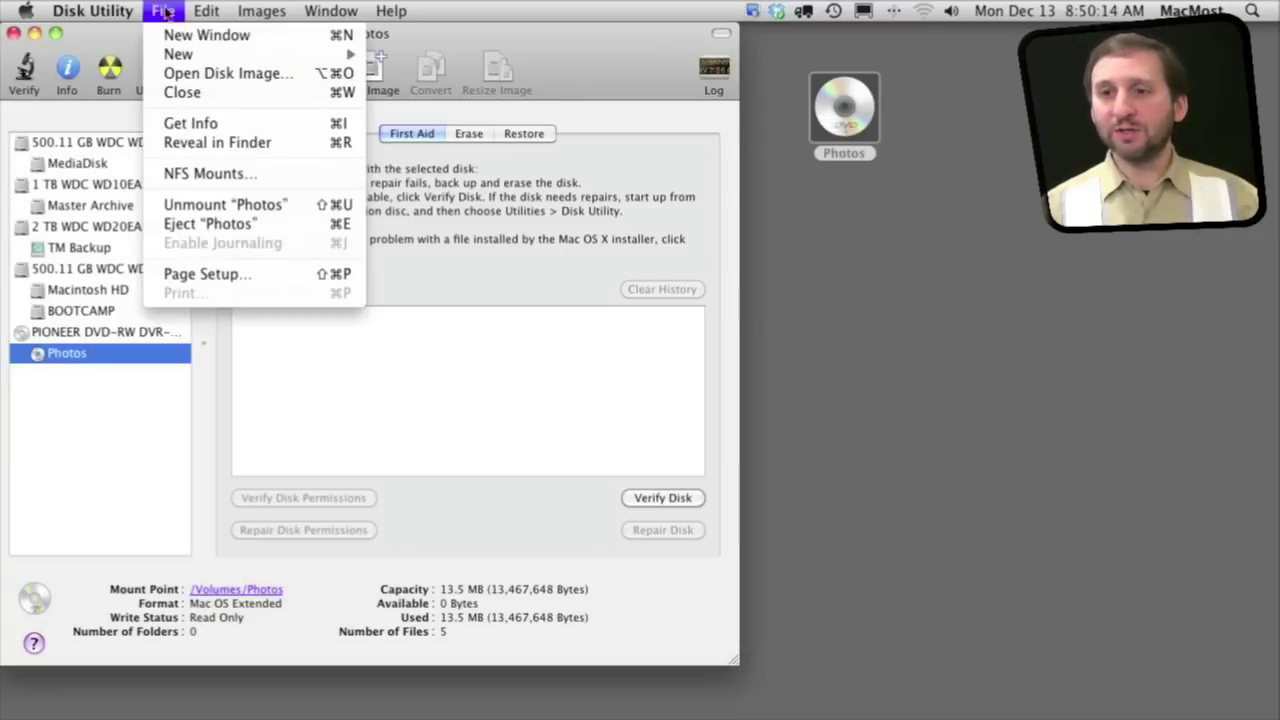
mouse_move(186, 56)
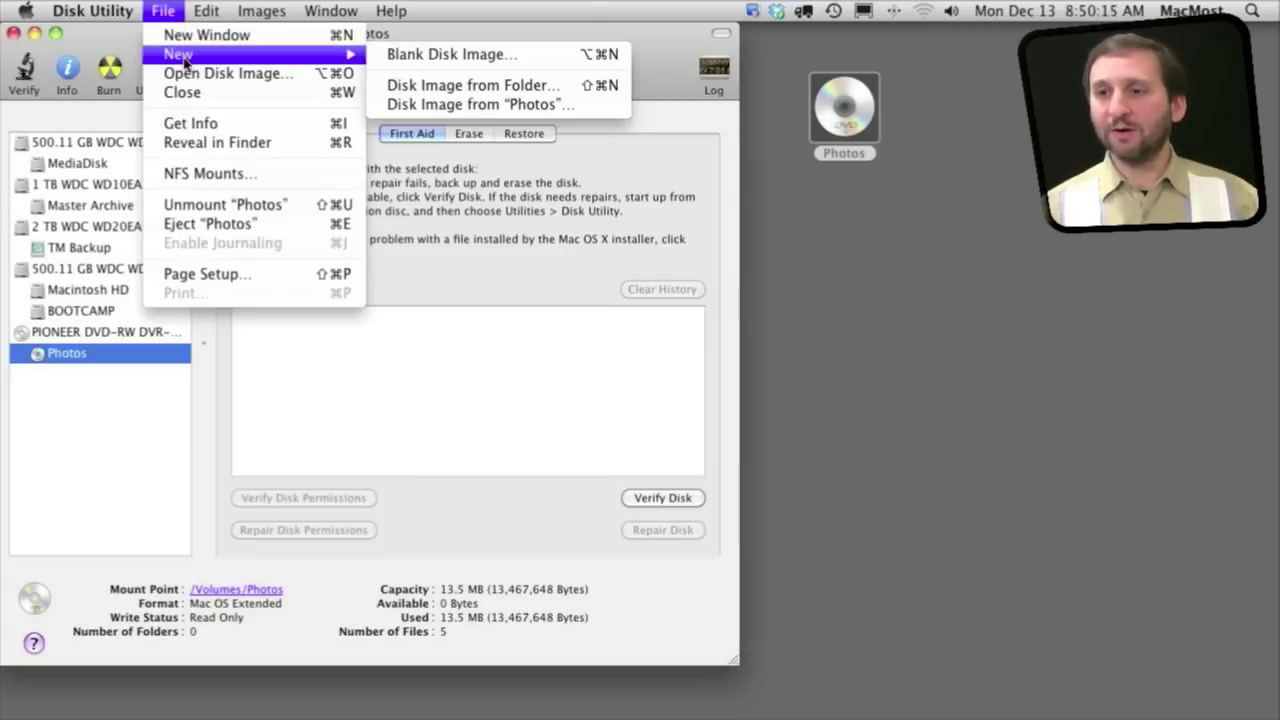
click(560, 115)
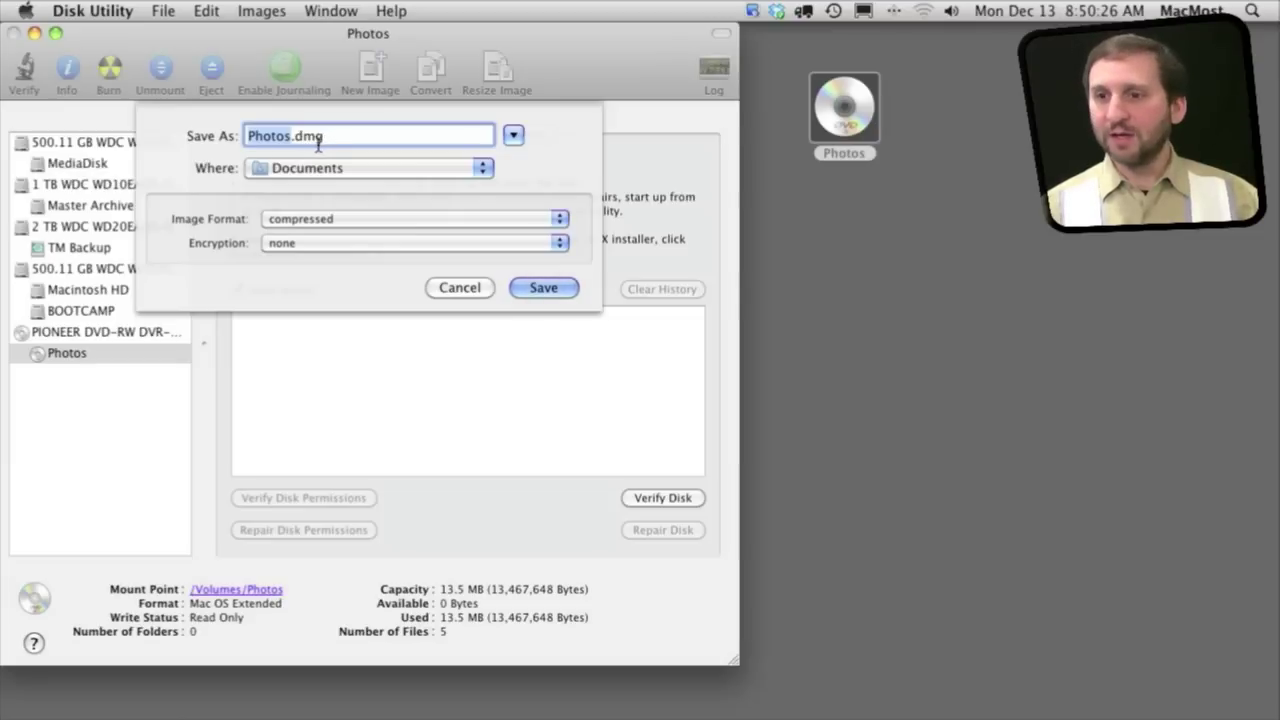
key(super+d)
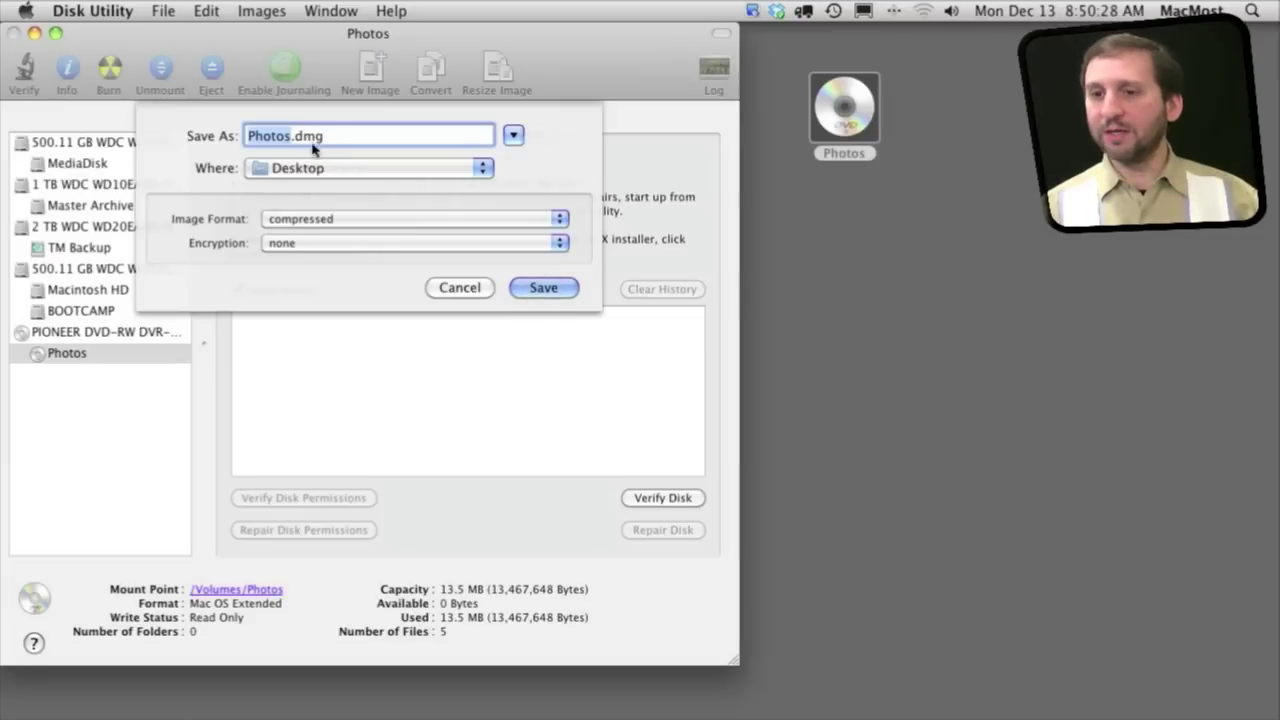
click(312, 219)
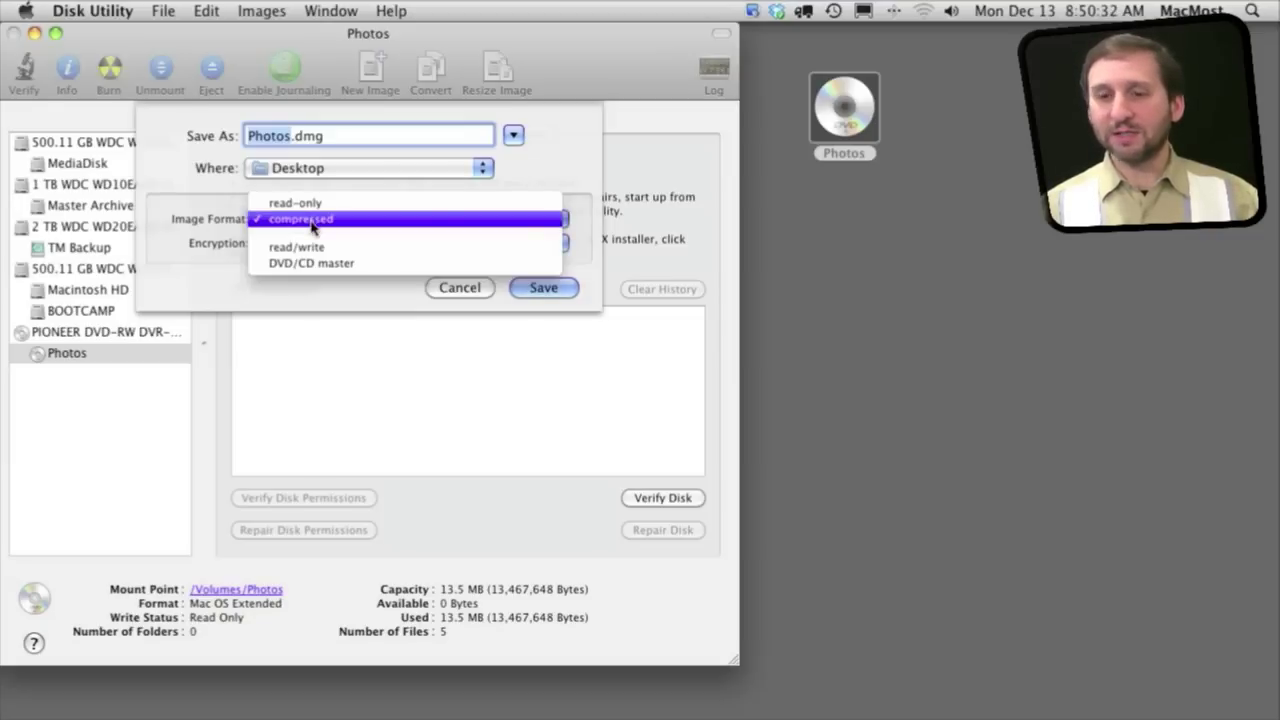
click(165, 226)
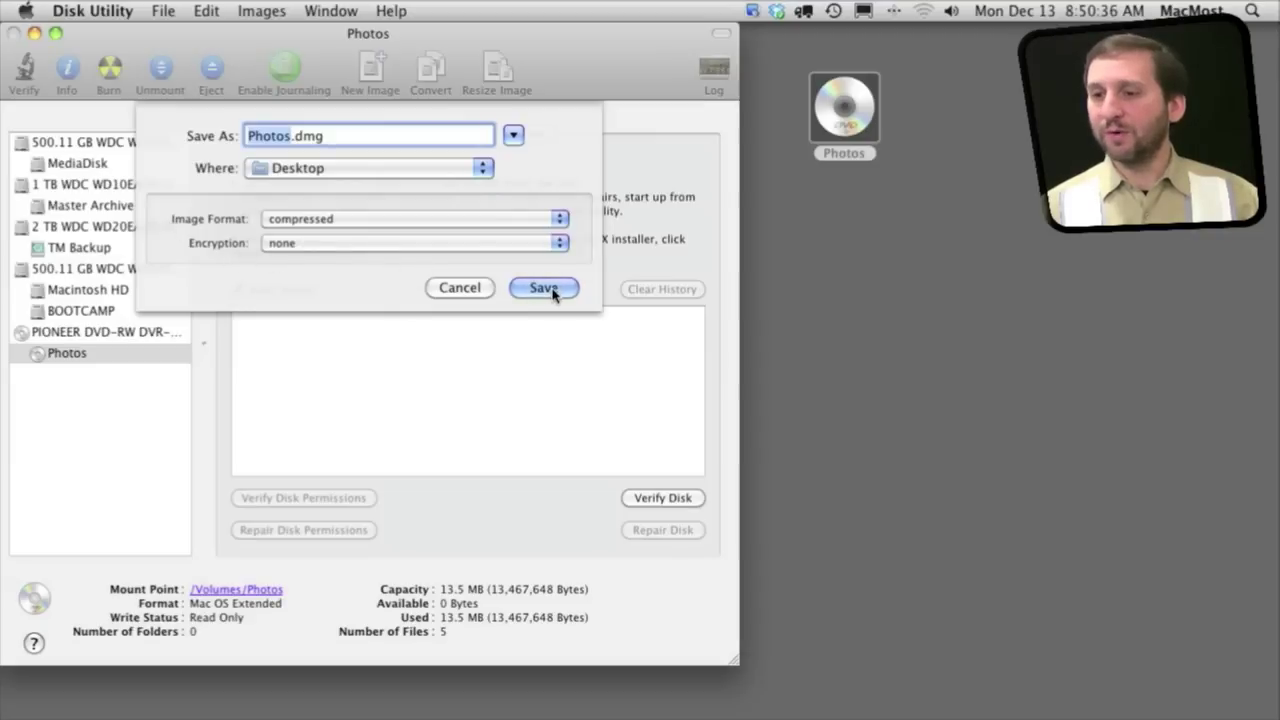
click(543, 288)
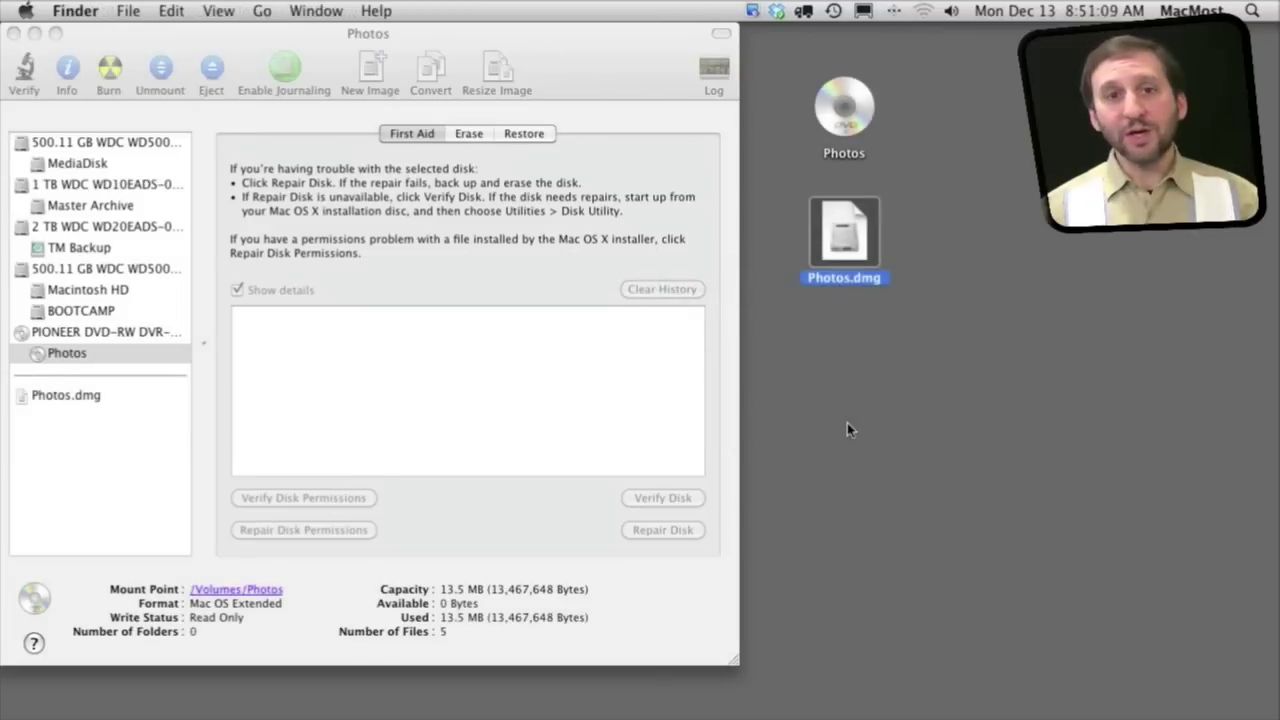
- Mount Photos.dmg from the desktop and move its volume window lower on the screen
click(857, 131)
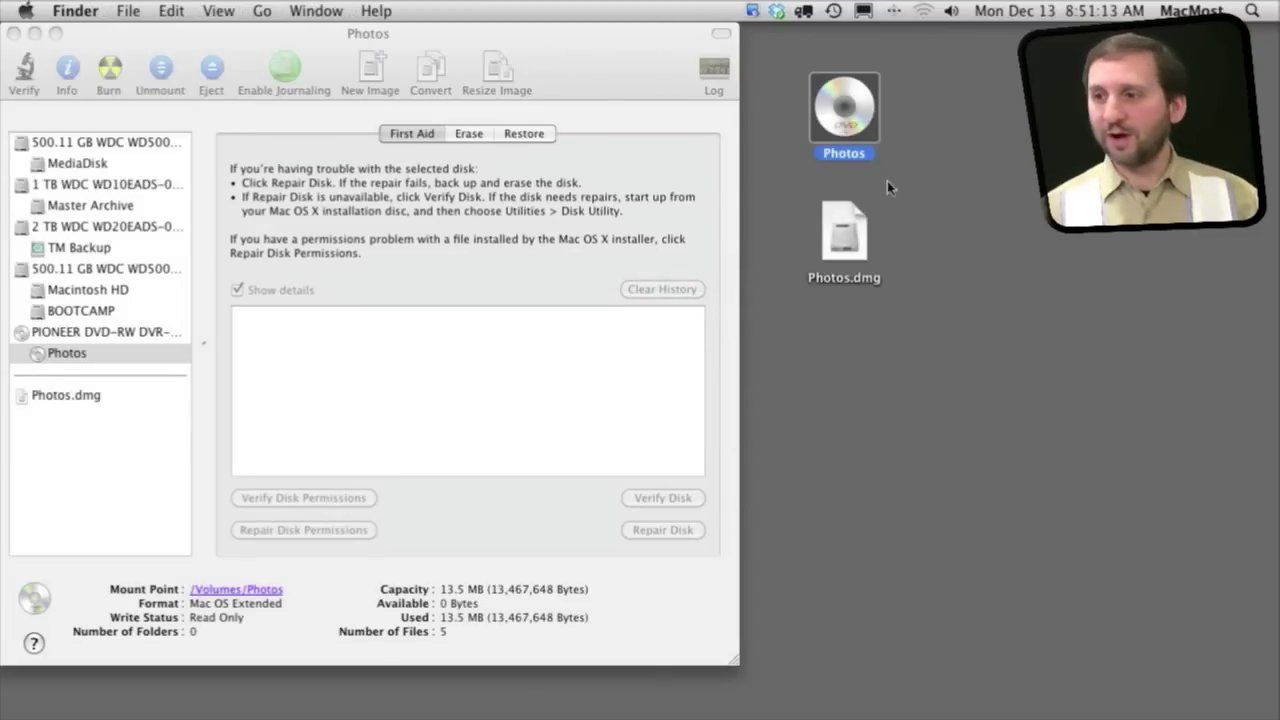
click(856, 234)
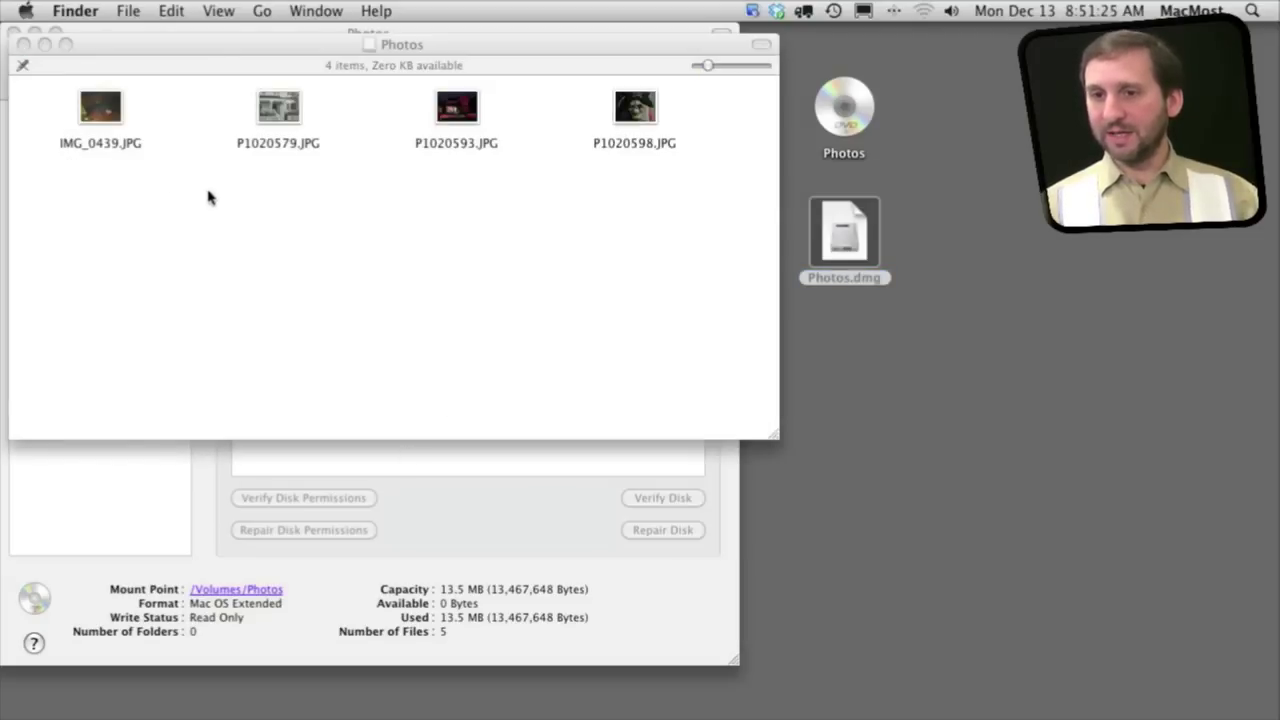
drag(226, 45, 229, 113)
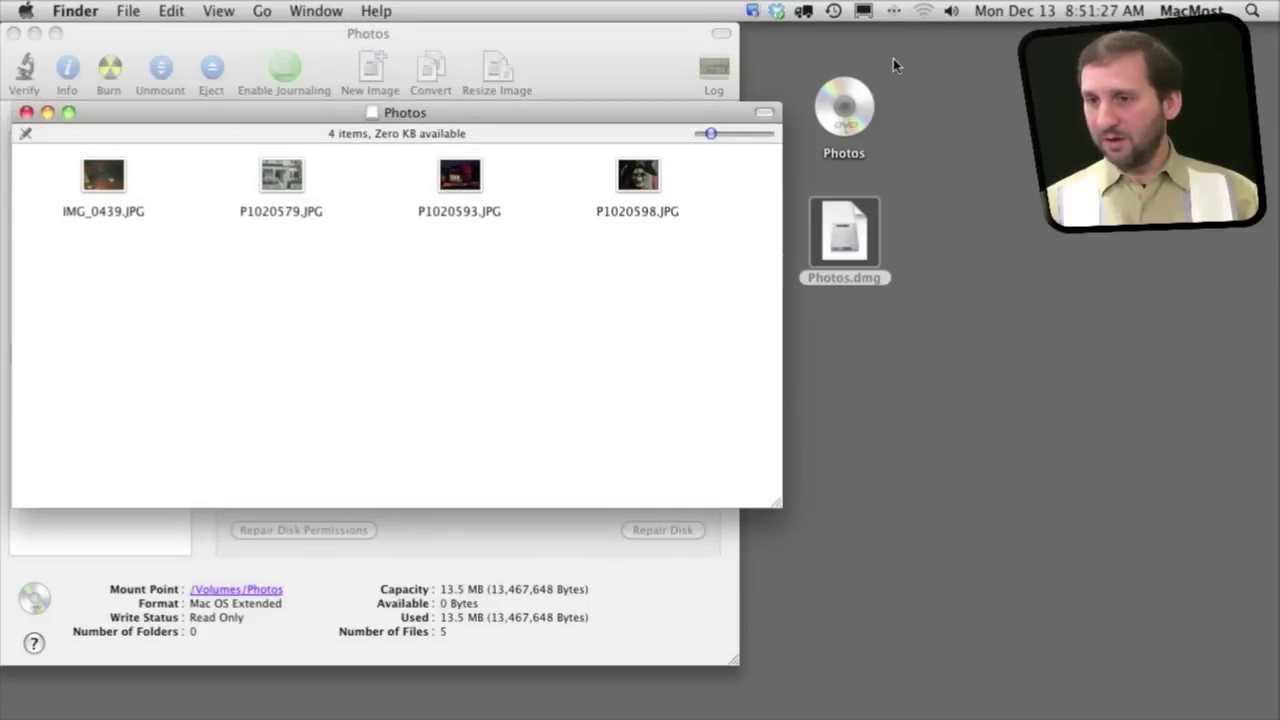
- Compare the mounted Photos volume with the image file and the original disc, and close the volume's window
click(870, 346)
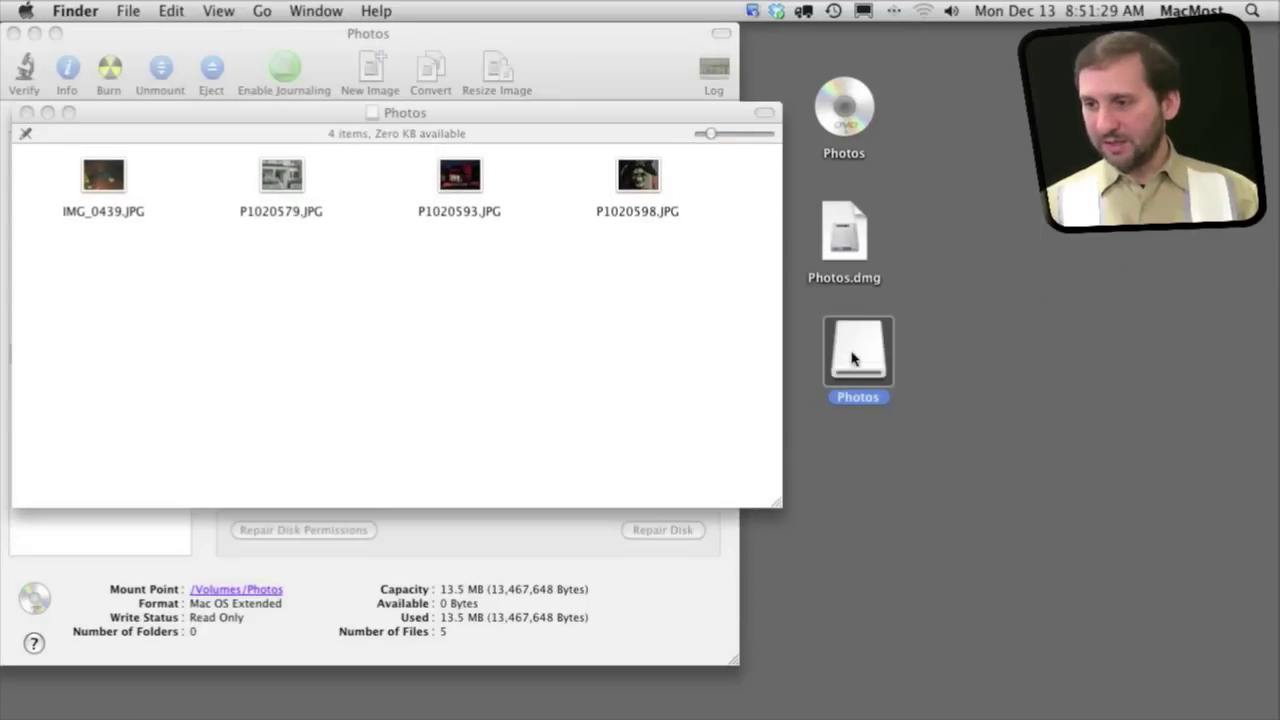
click(829, 243)
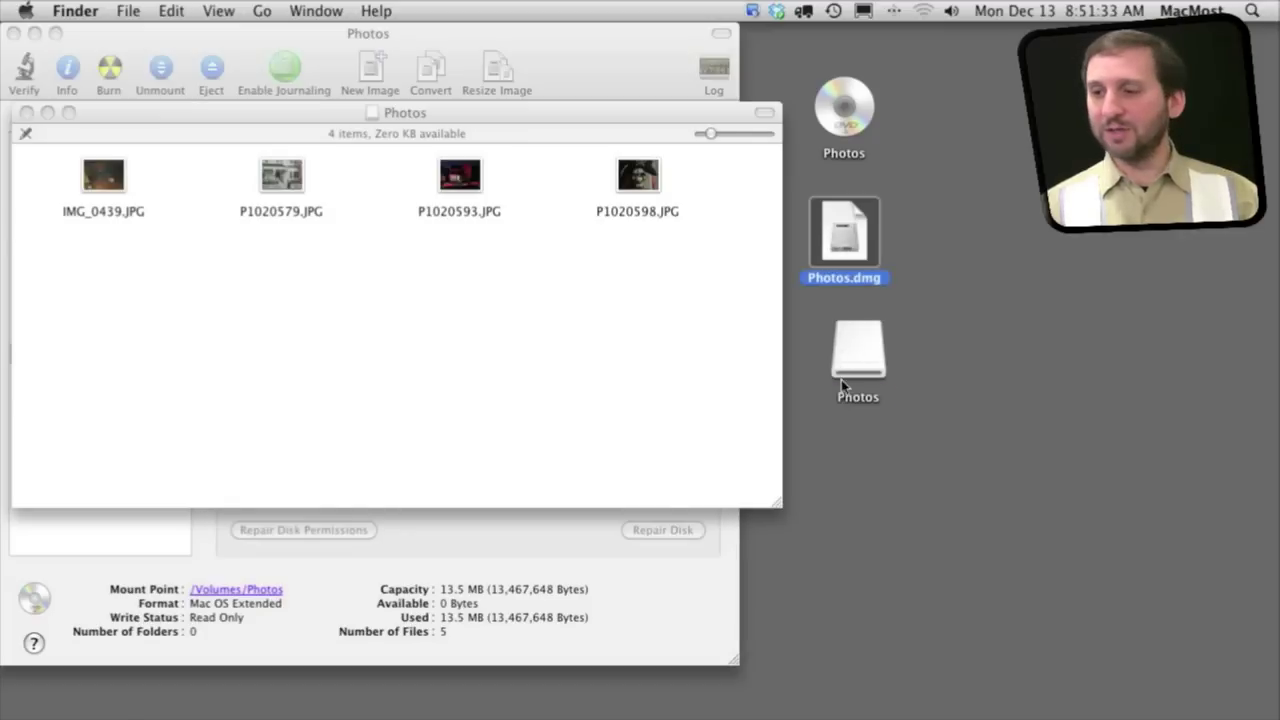
click(857, 92)
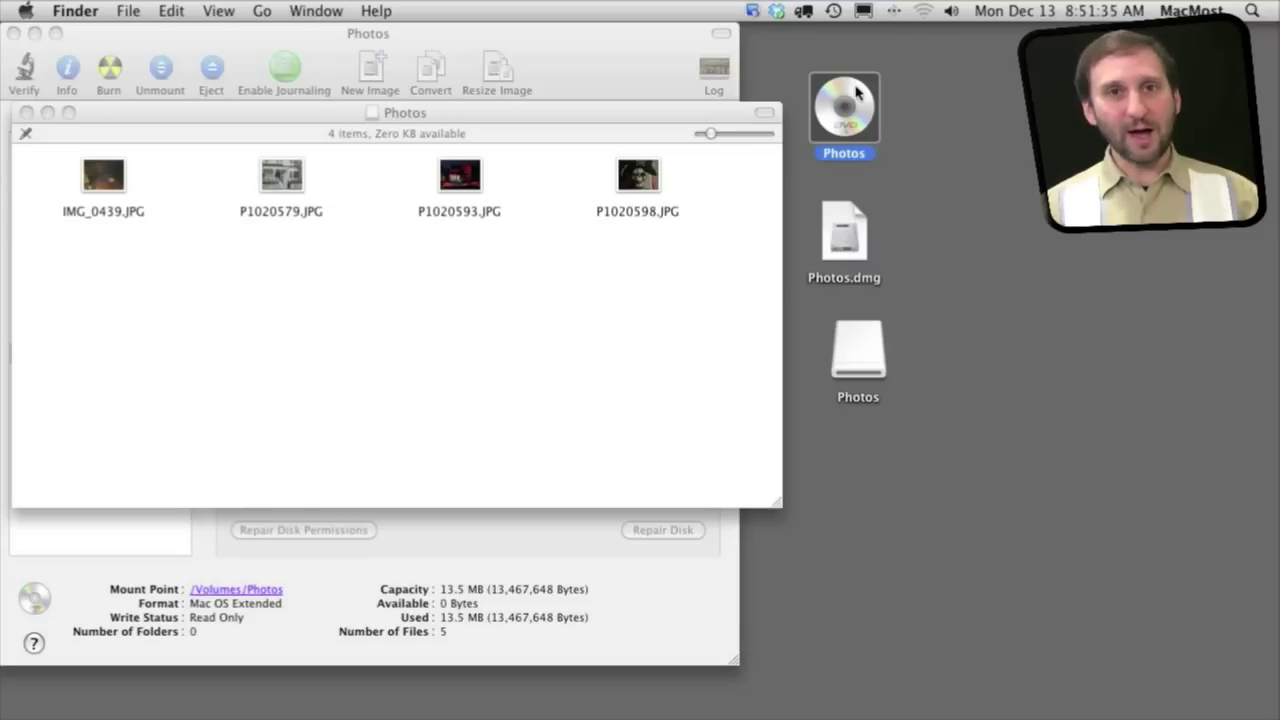
click(848, 336)
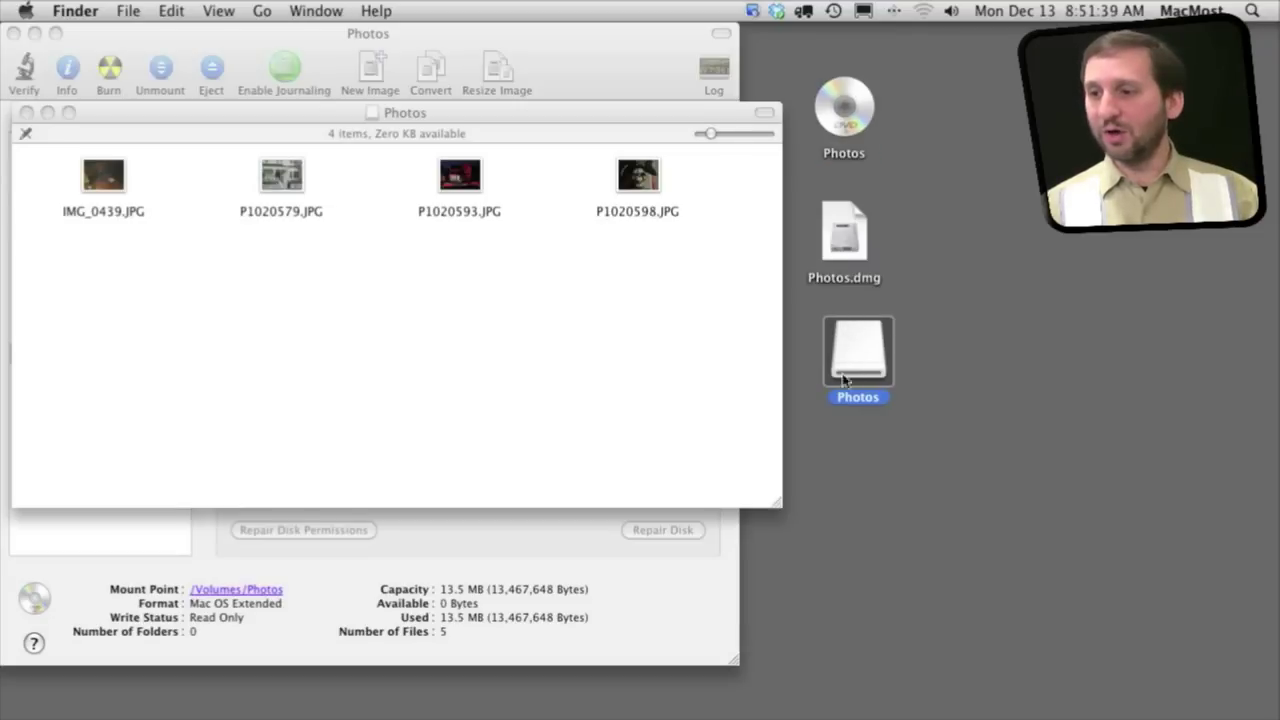
click(296, 182)
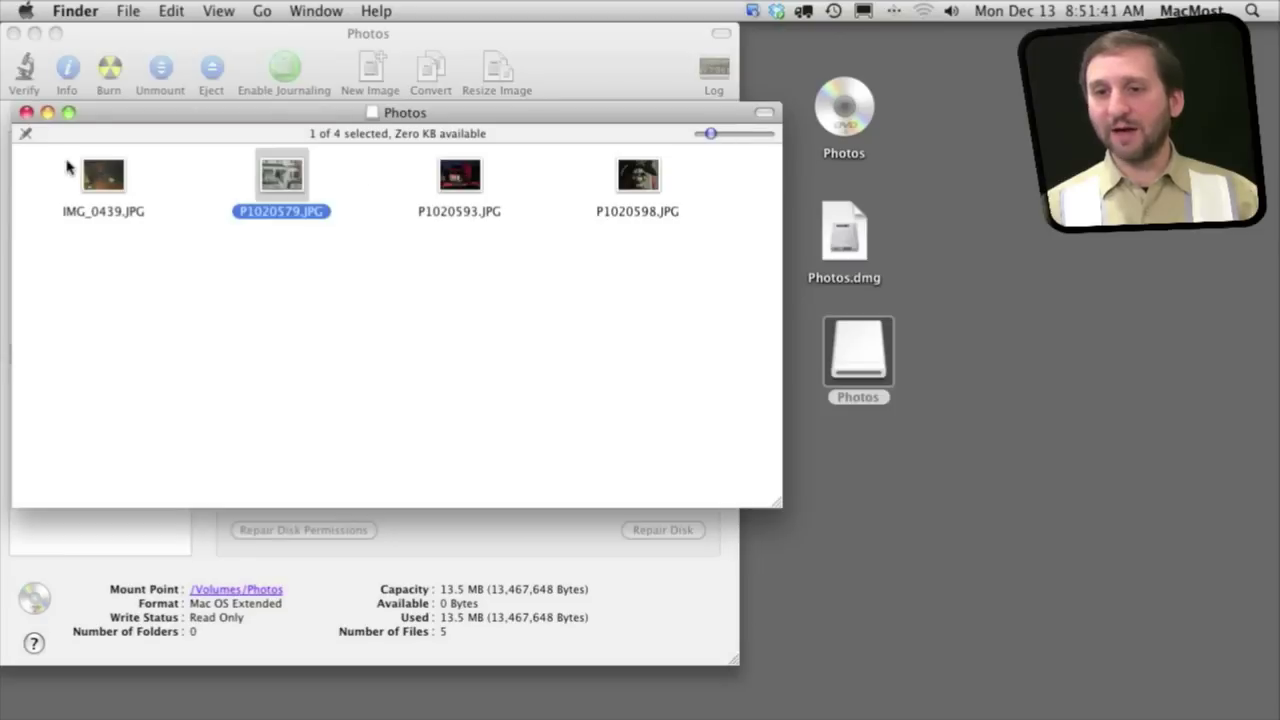
click(27, 113)
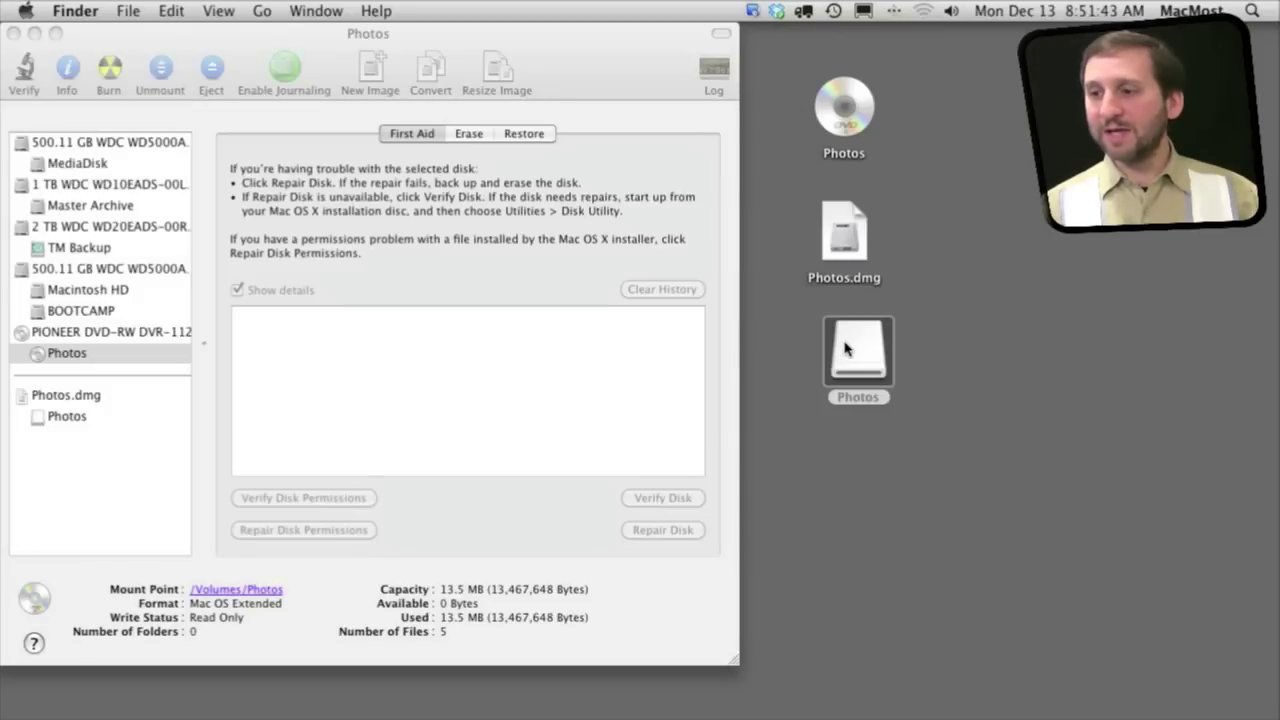
- Eject the Photos disc and choose Open Disk Utility as the action for the inserted blank DVD
click(836, 140)
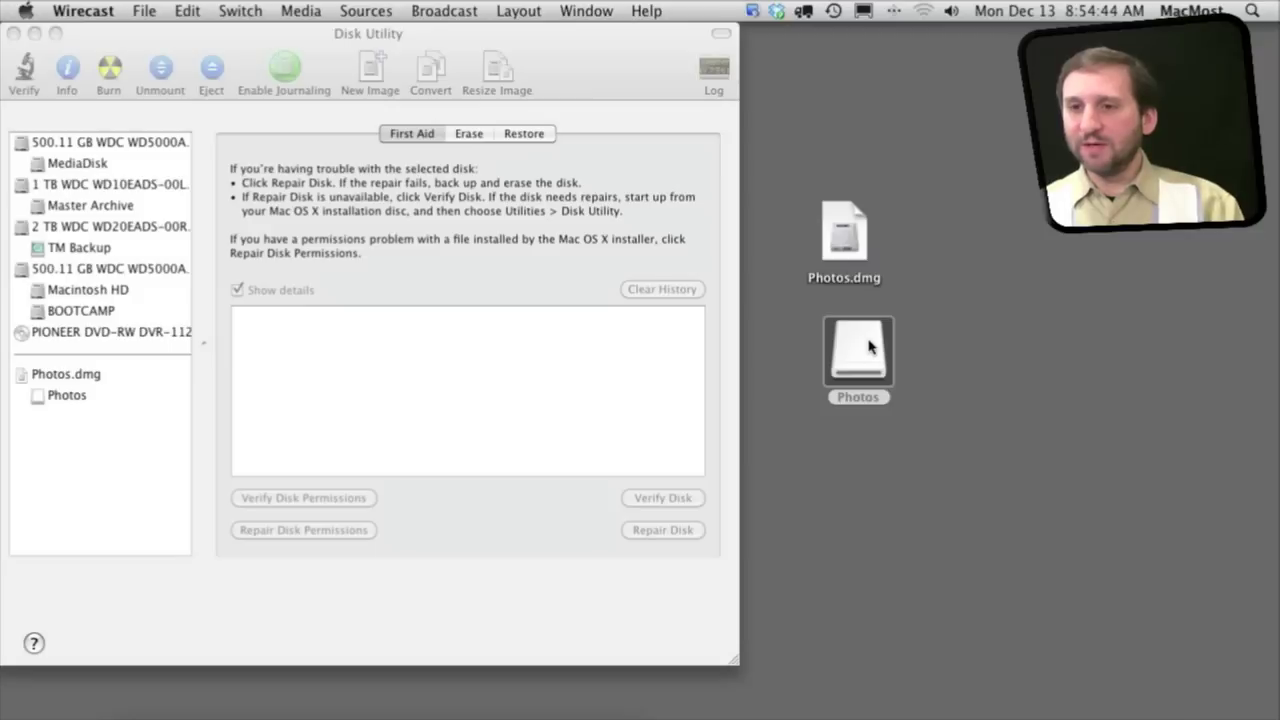
click(643, 80)
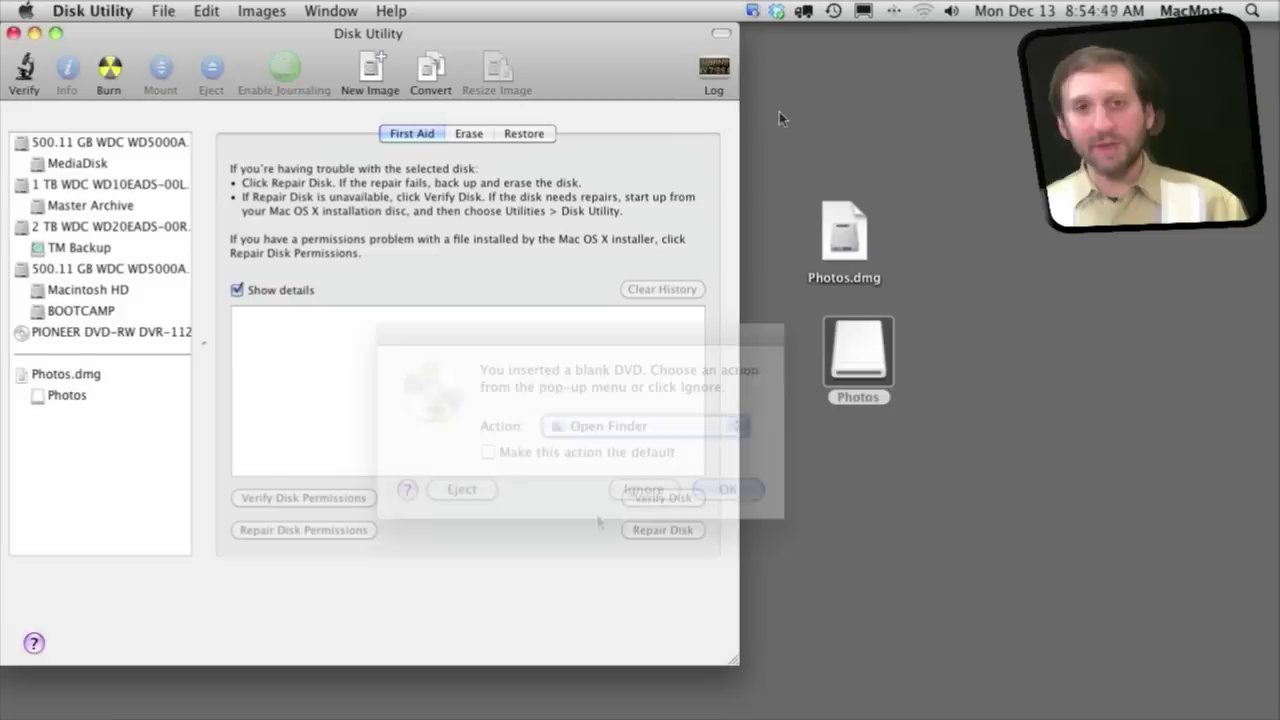
drag(620, 409, 600, 355)
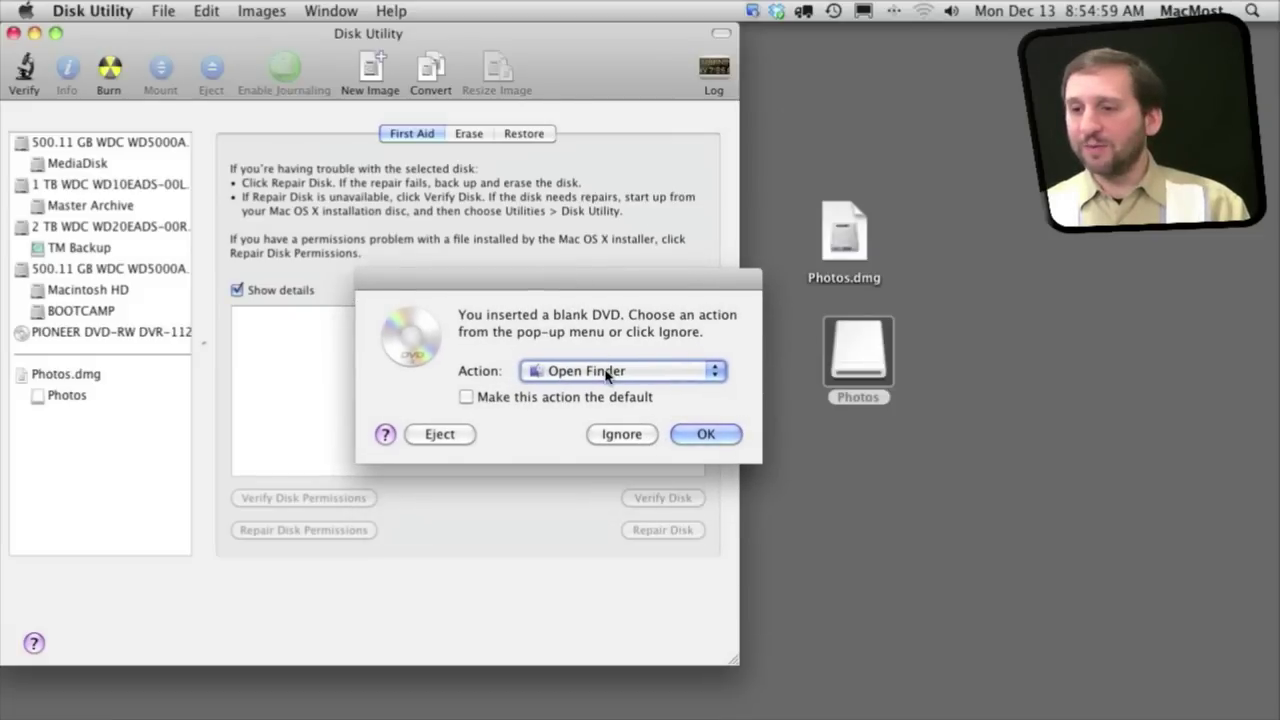
click(606, 371)
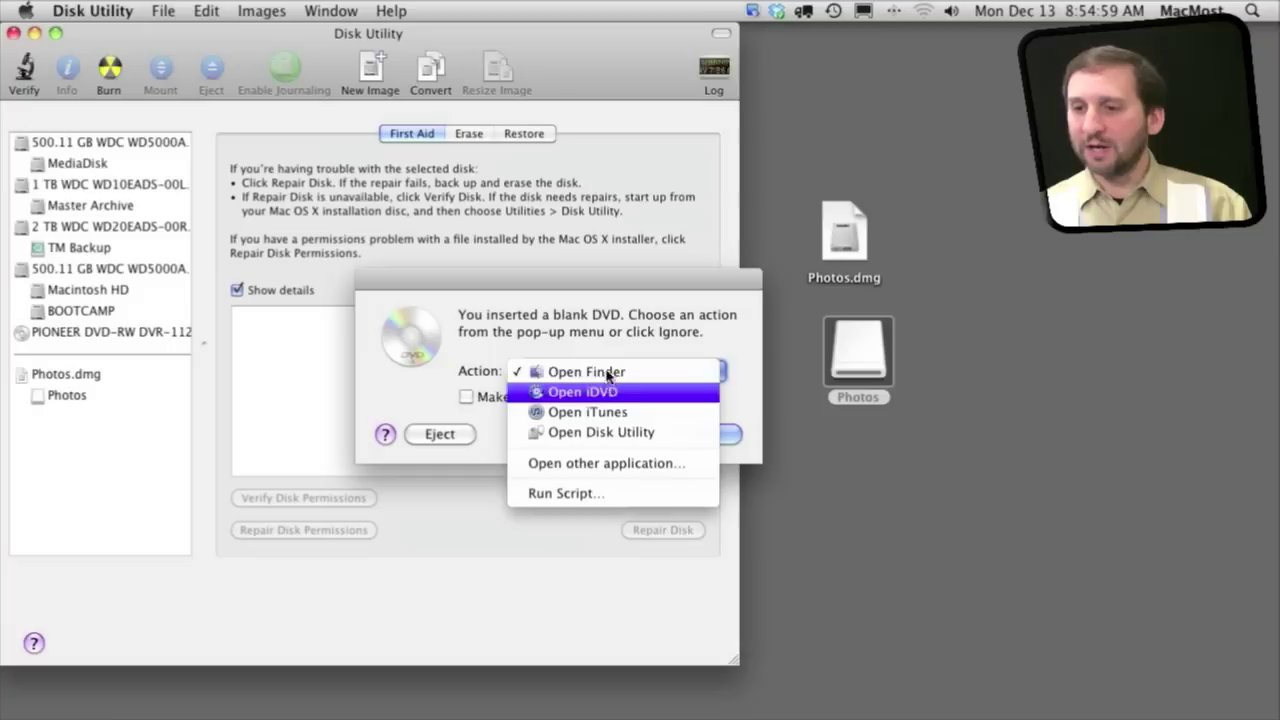
click(607, 434)
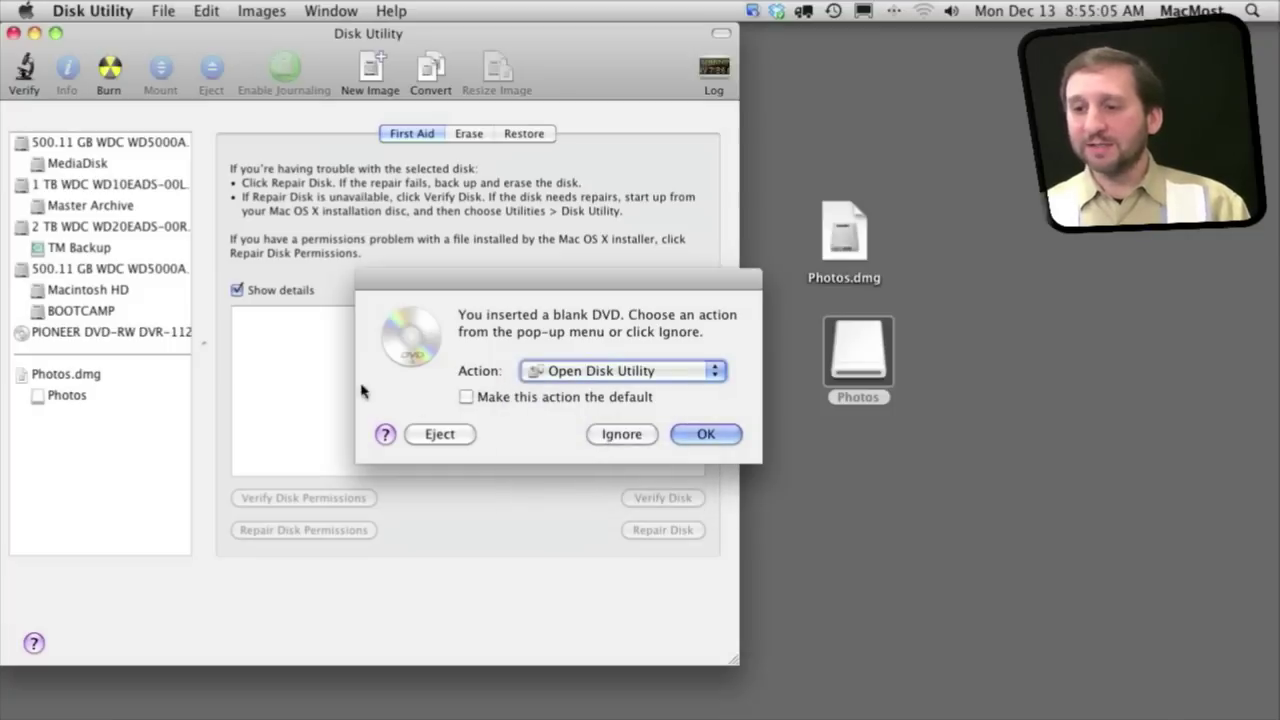
click(706, 434)
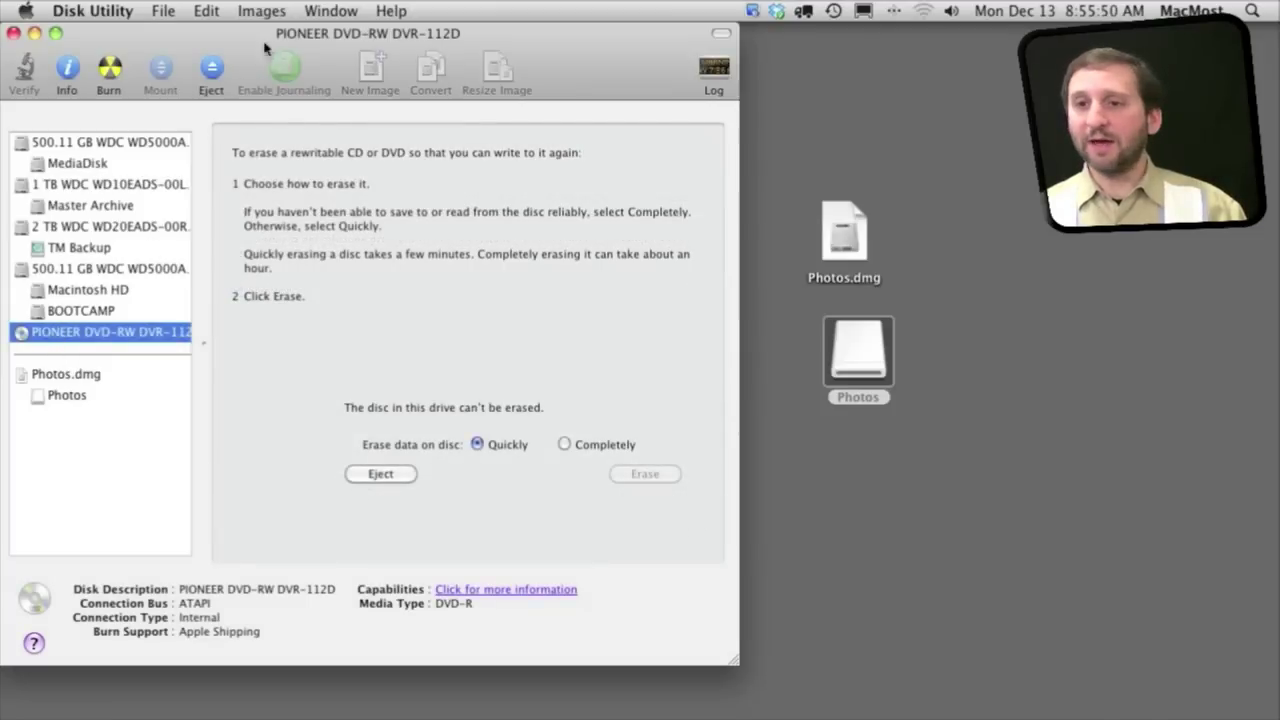
- Choose Photos.dmg on the Desktop as the image to burn to the blank DVD
click(261, 11)
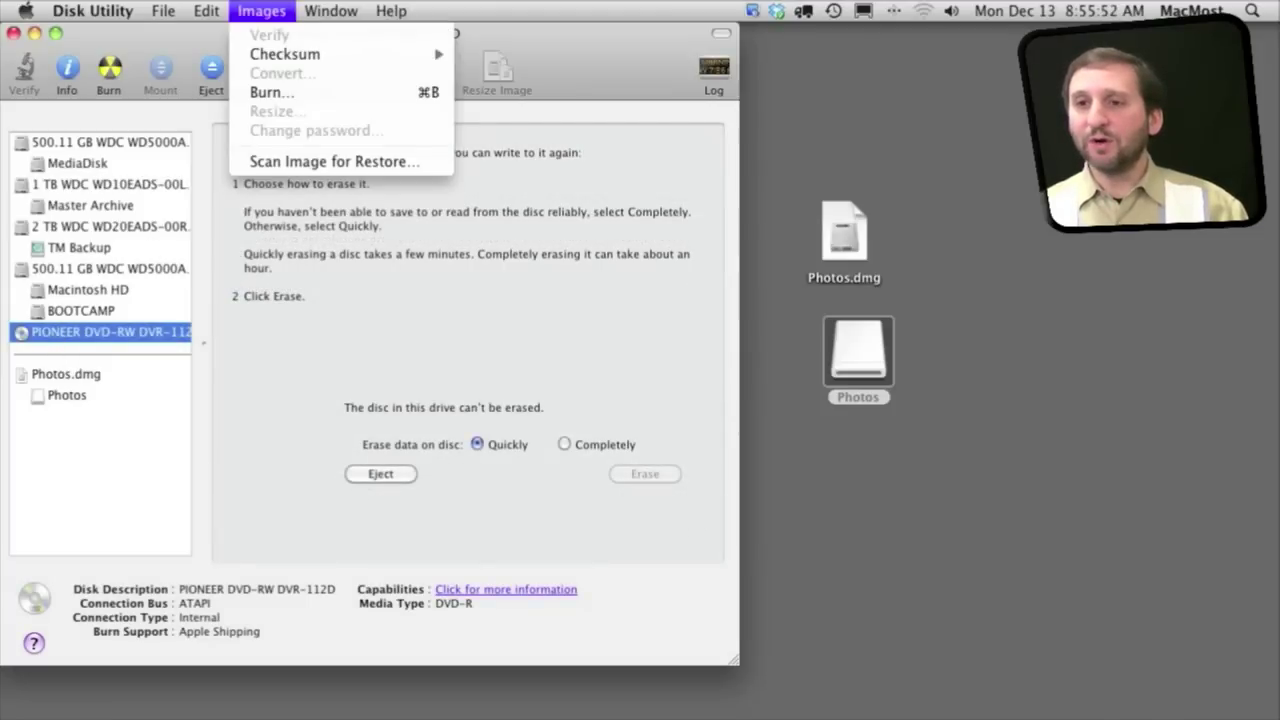
click(268, 92)
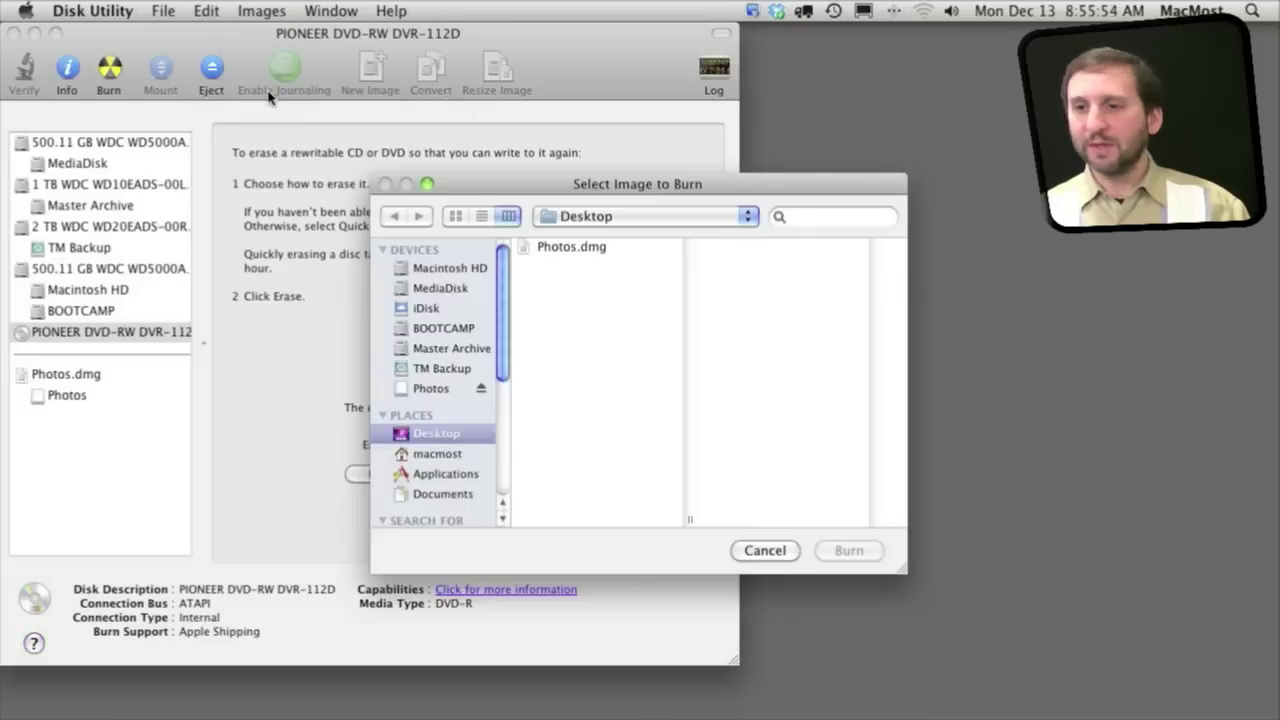
drag(621, 193, 478, 142)
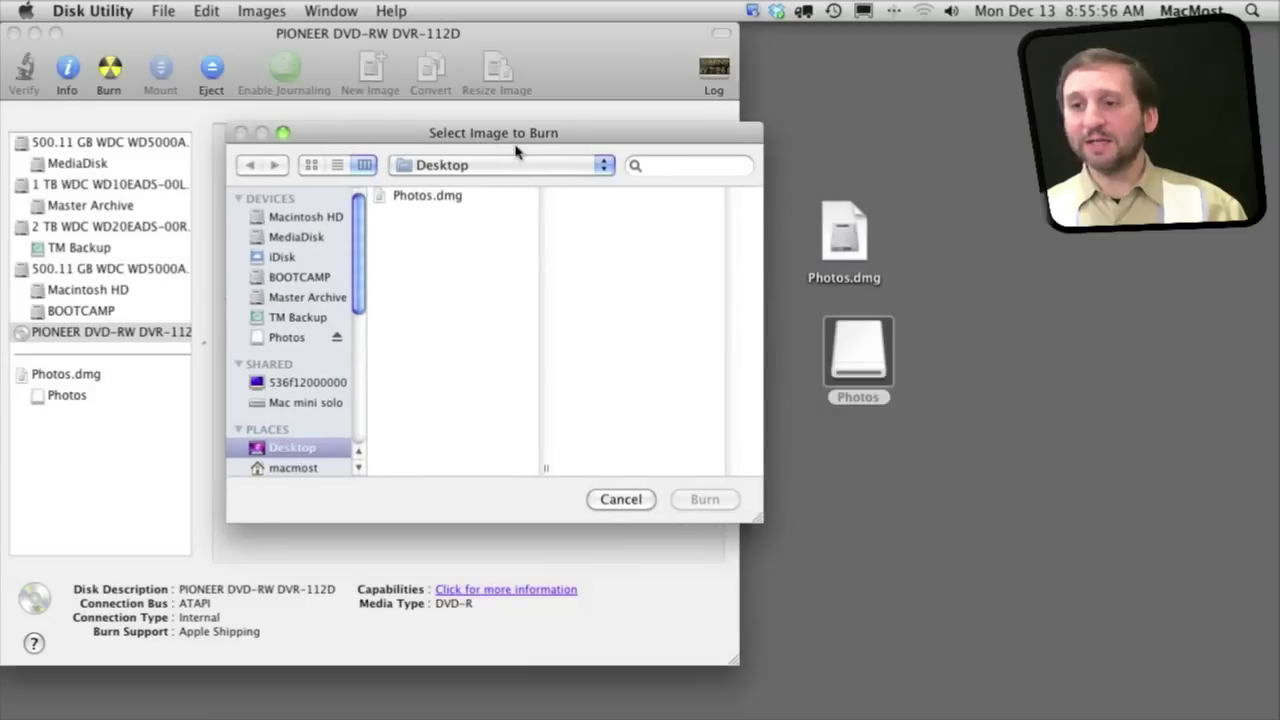
click(428, 199)
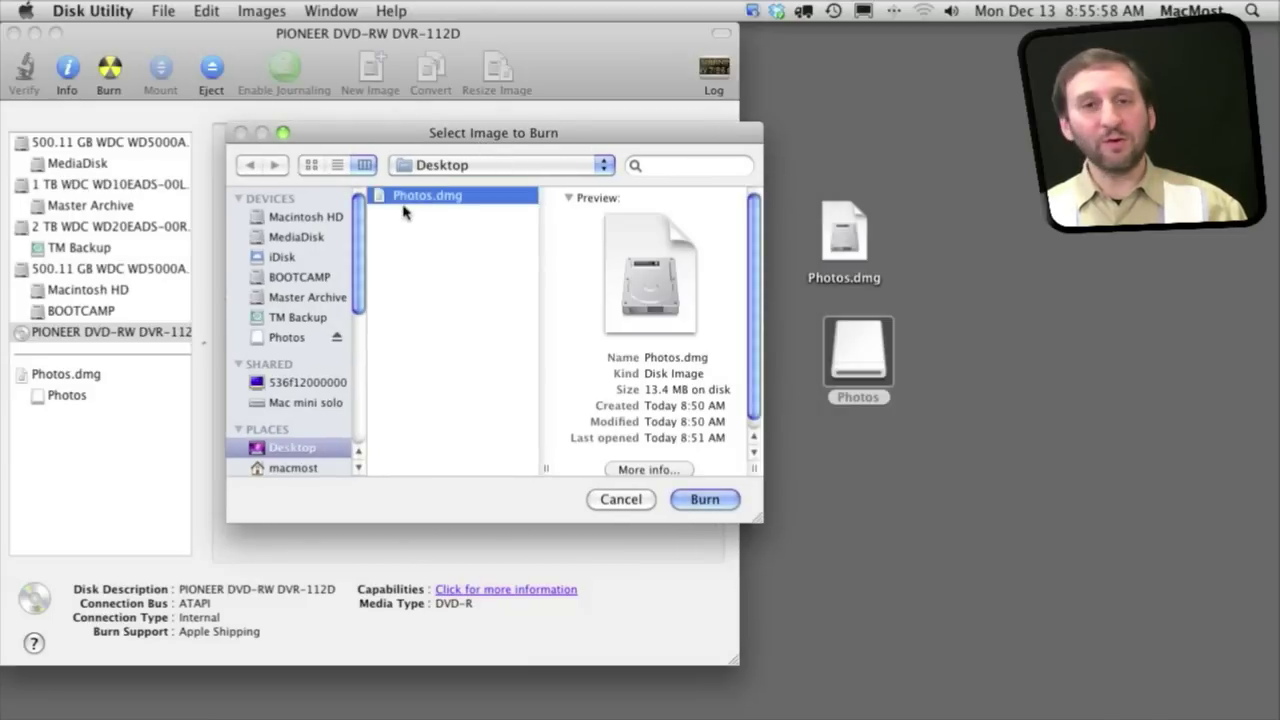
click(704, 500)
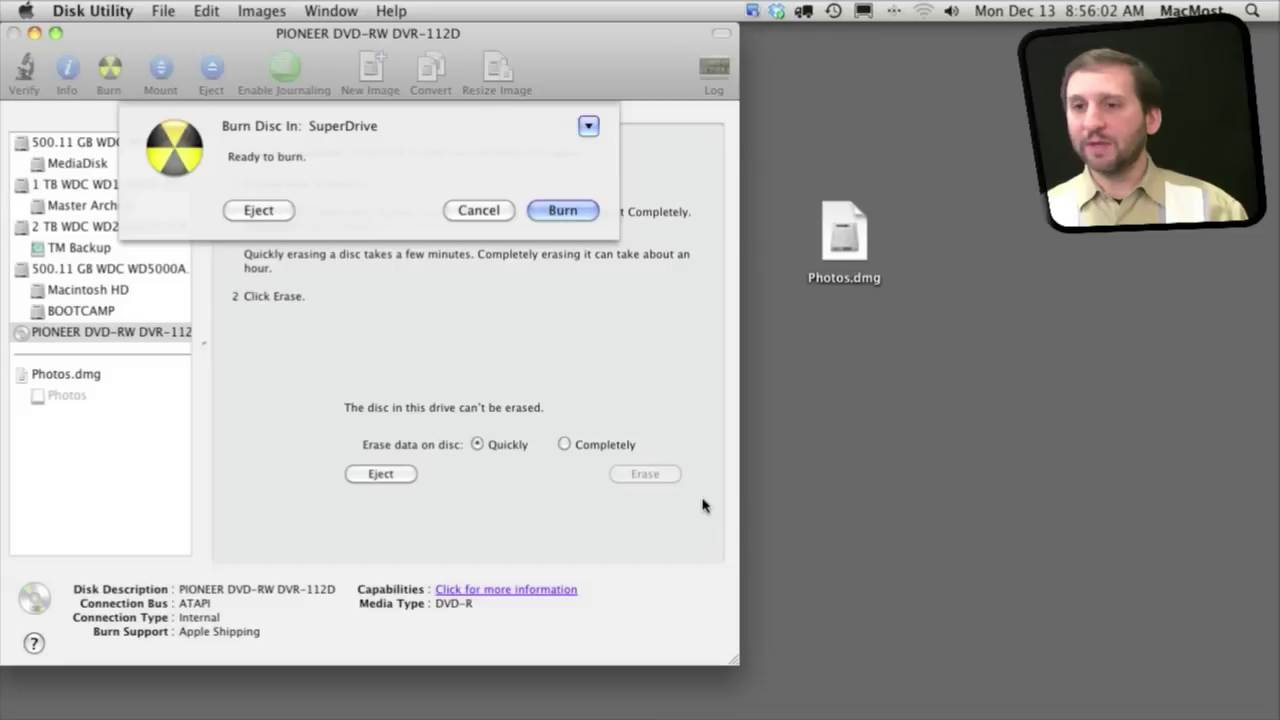
- Review the burn options for the SuperDrive and start burning the disc with the default settings
click(588, 126)
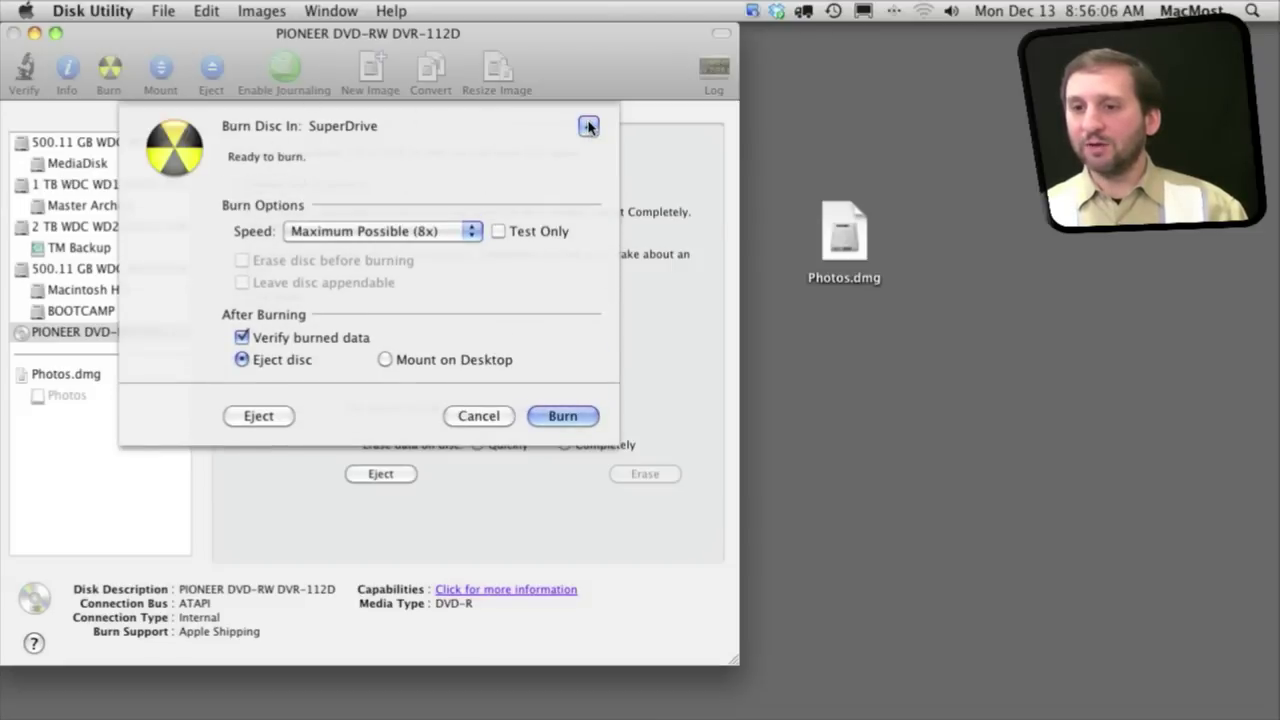
click(588, 126)
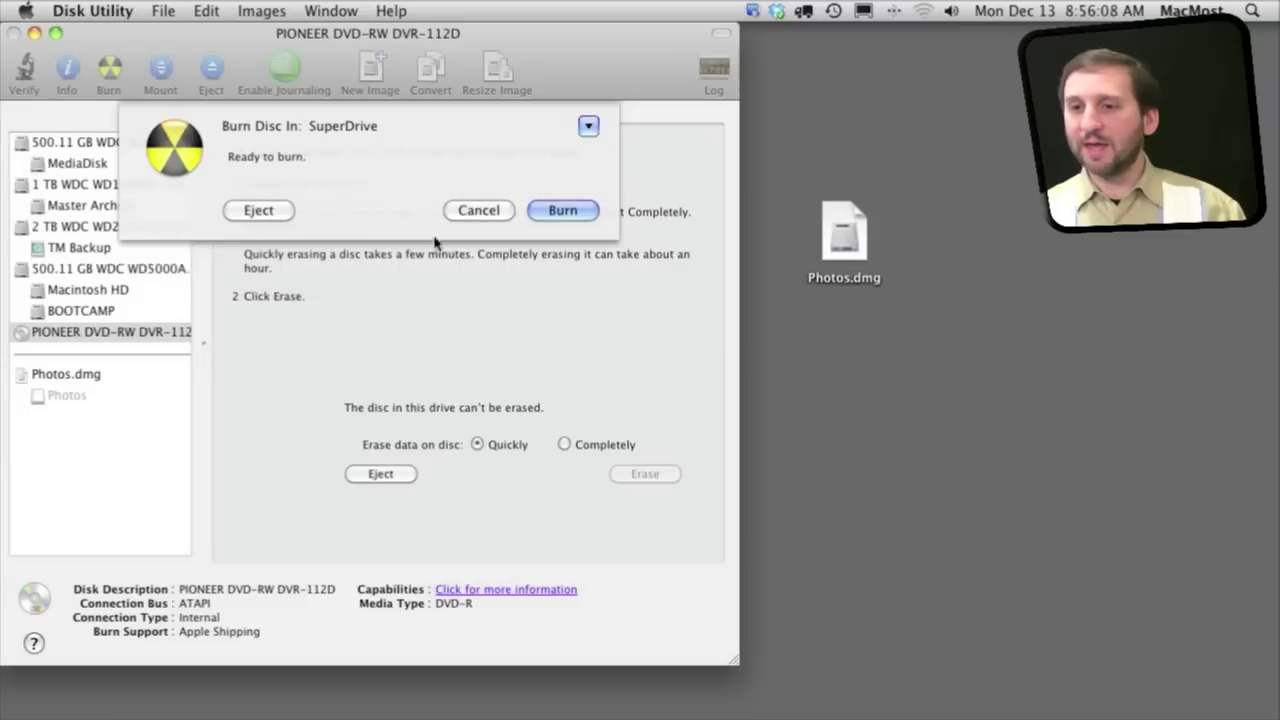
click(575, 211)
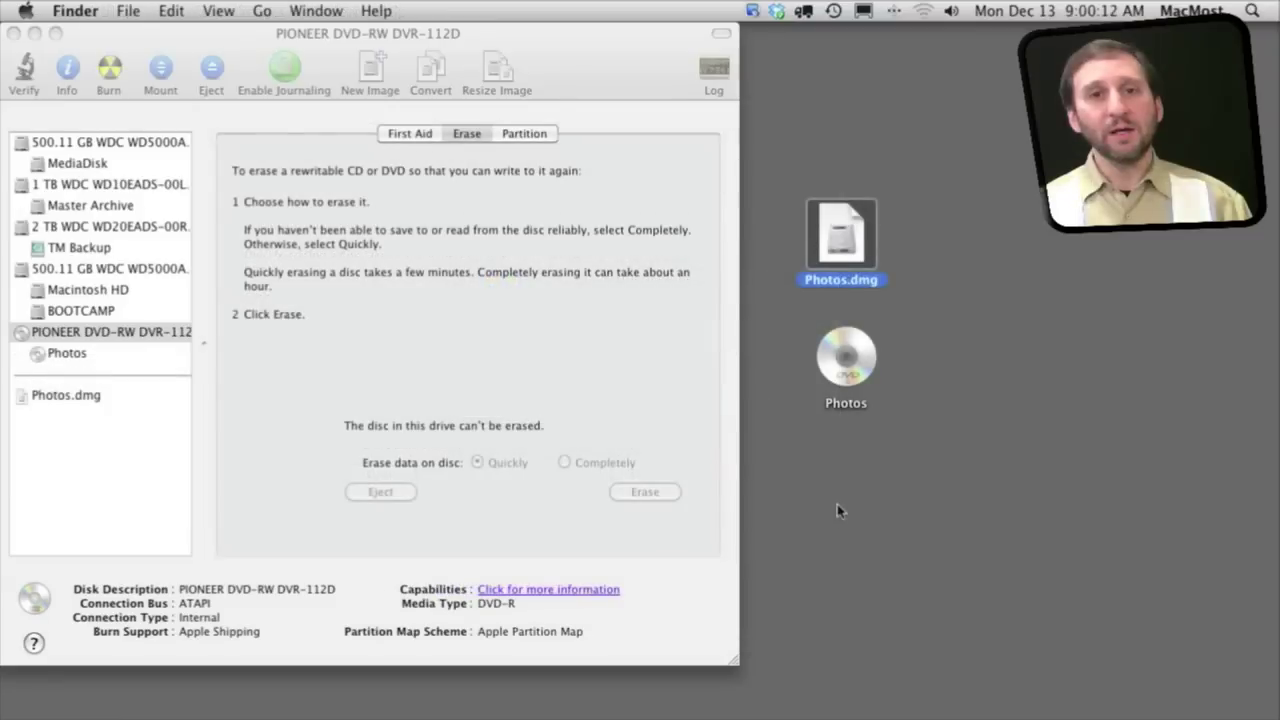
click(839, 380)
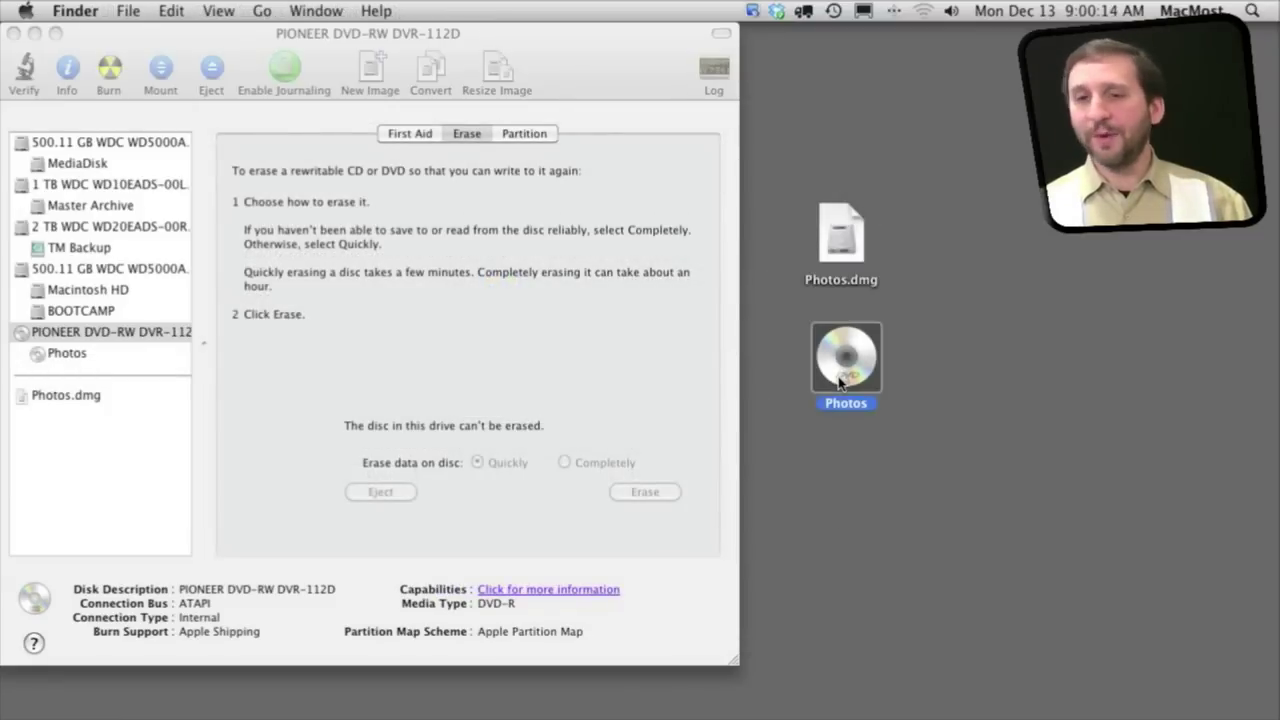
click(838, 232)
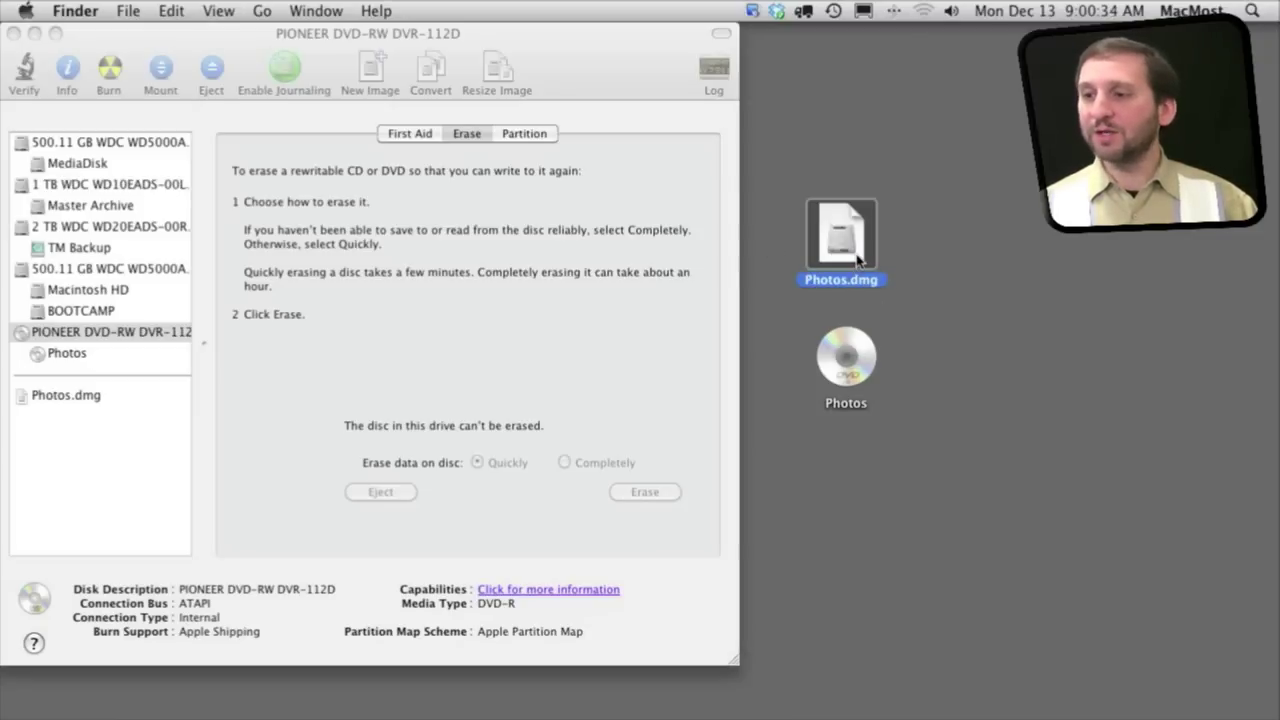
drag(857, 261, 1140, 130)
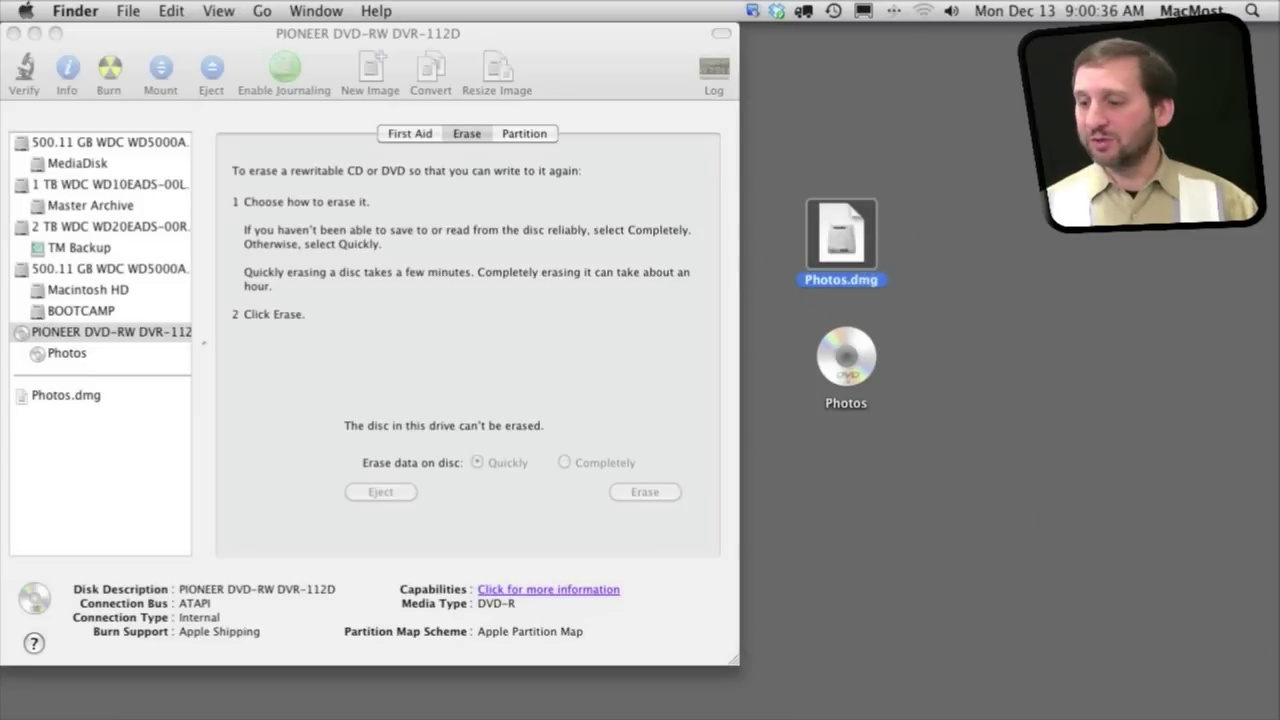